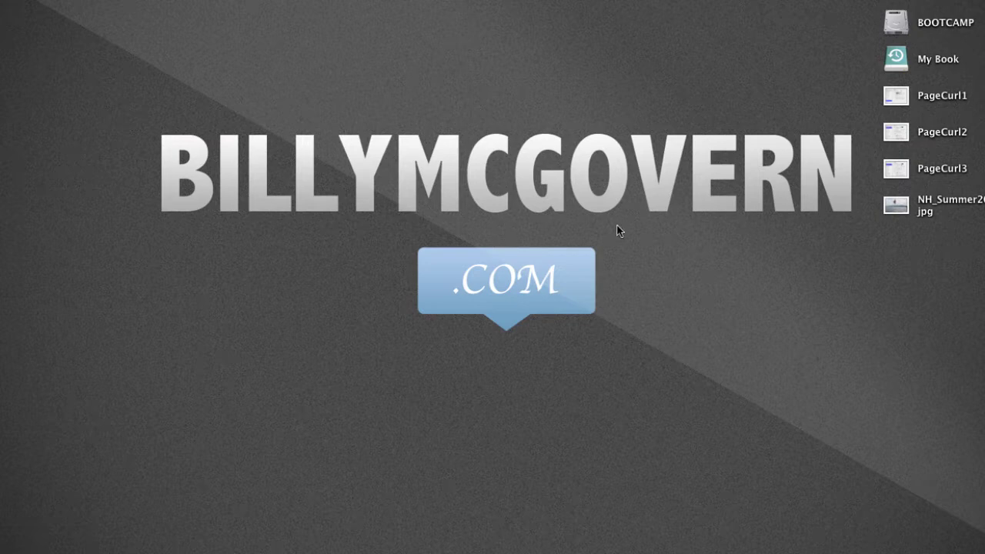
Step: Open NH_Summer2009.jpg in Photoshop from the Dock and enlarge its document window to fill the workspace
drag(895, 205, 575, 548)
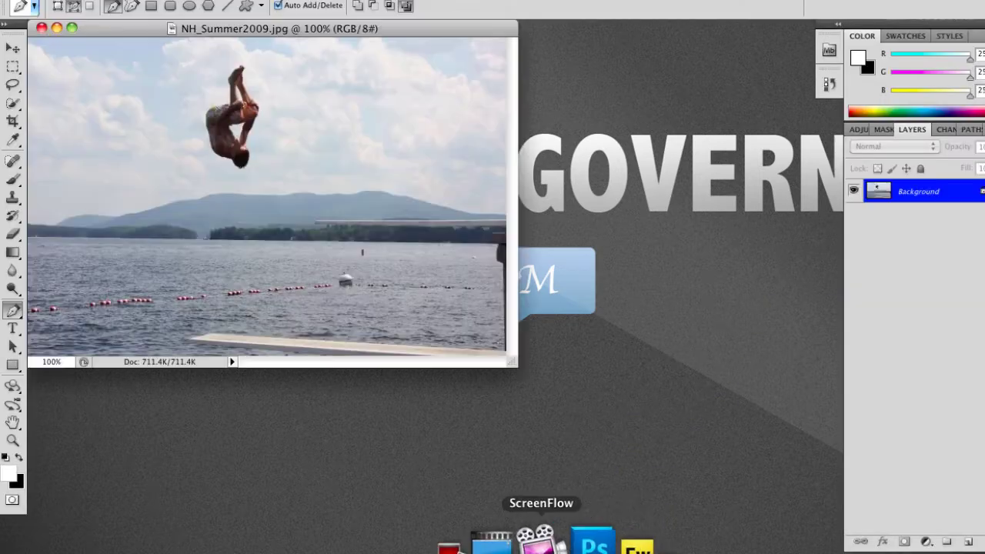
drag(511, 366, 575, 394)
drag(781, 522, 803, 542)
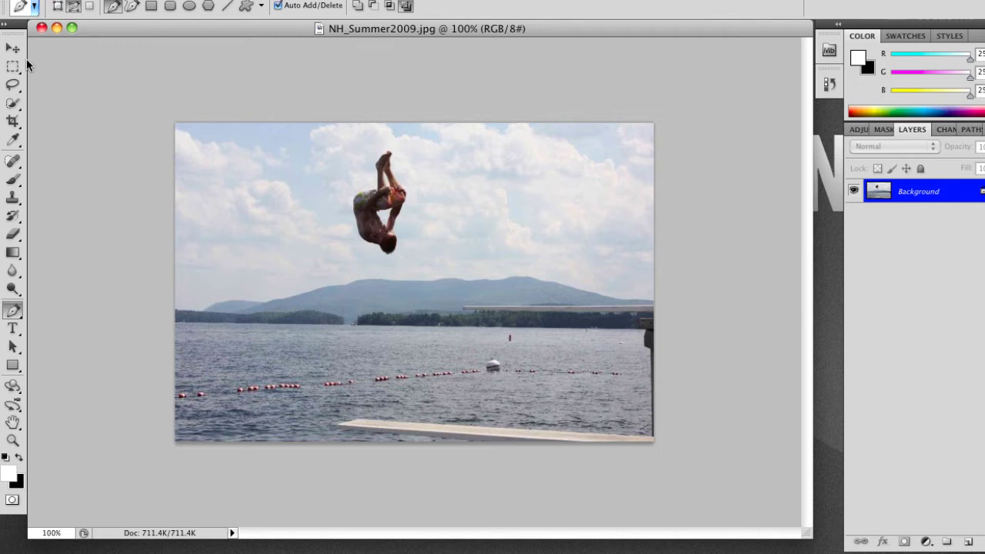
Step: Convert the Background layer into editable Layer 0 and pick the Rectangular Marquee Tool
double_click(885, 197)
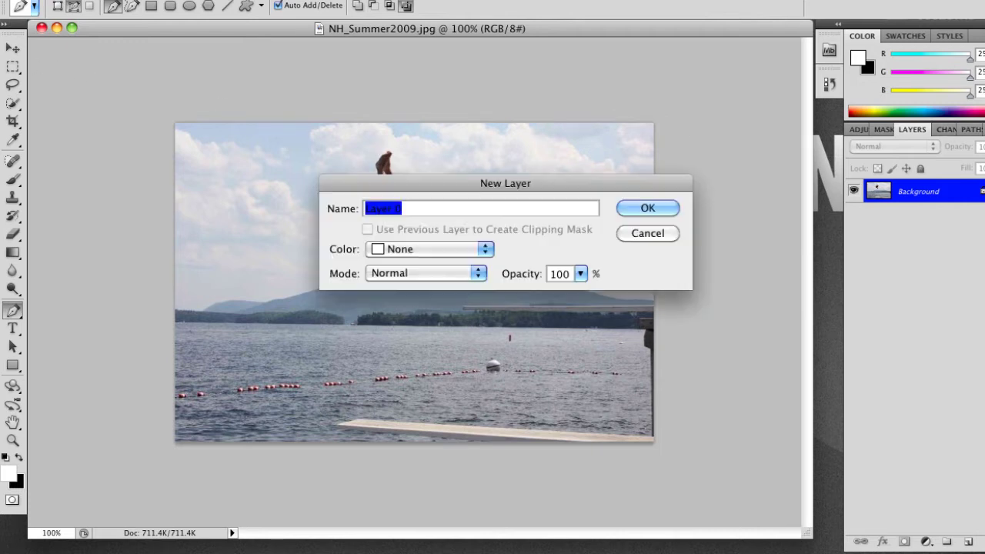
click(675, 205)
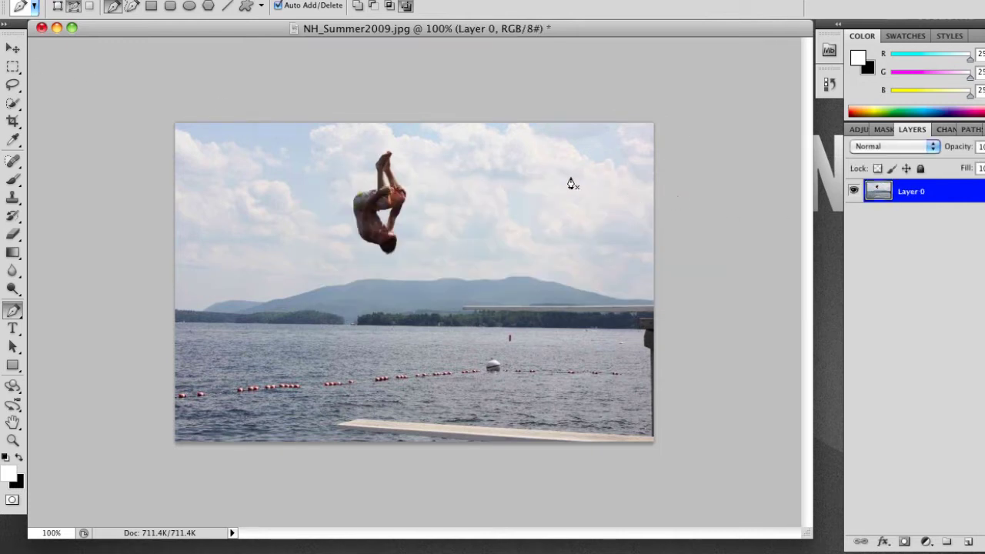
click(13, 68)
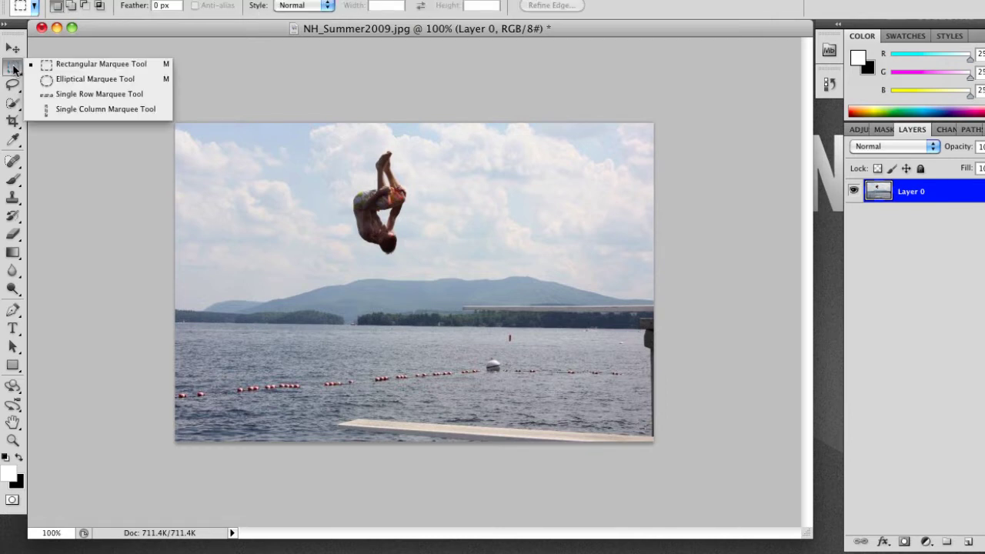
click(100, 64)
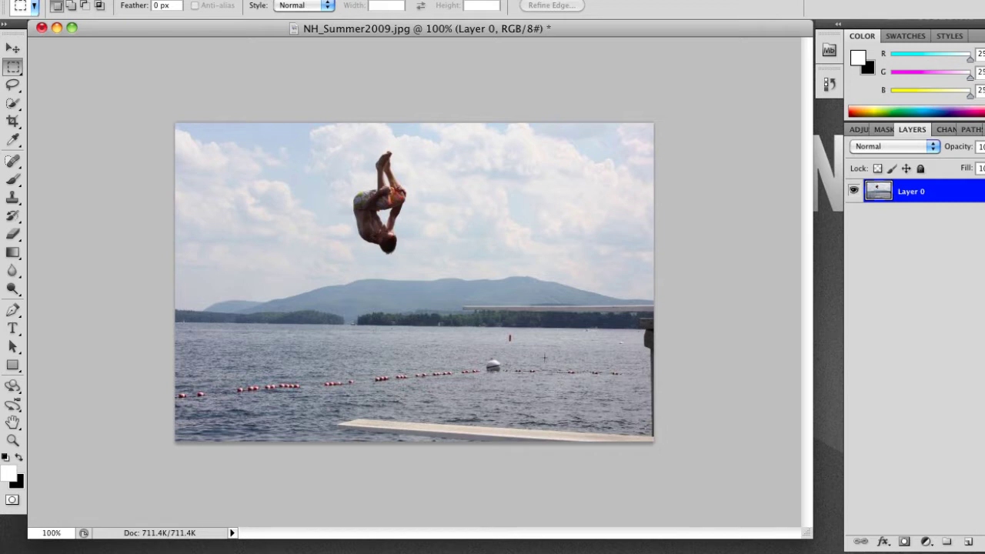
Step: Marquee the photo's lower-right corner and warp it up into a page curl
drag(532, 355, 712, 538)
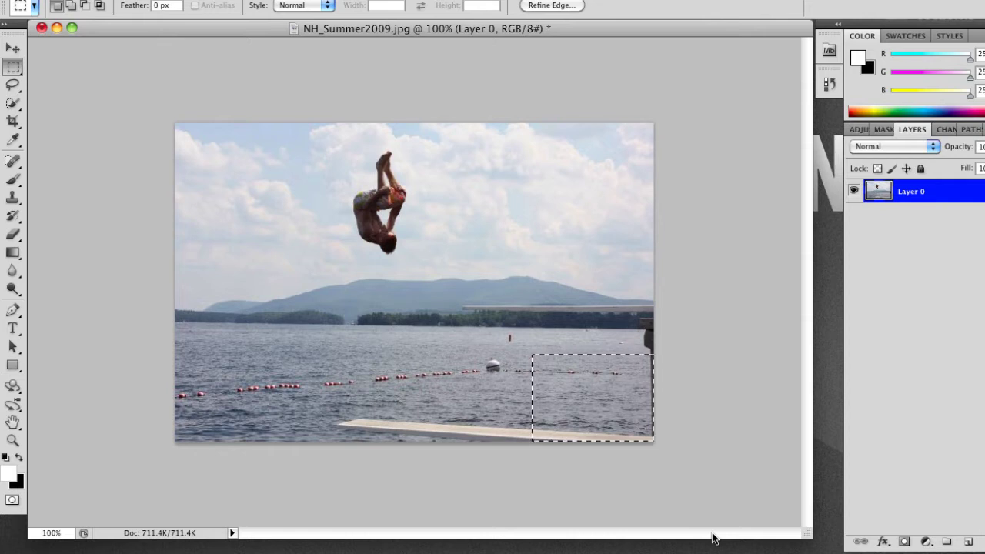
key(super+t)
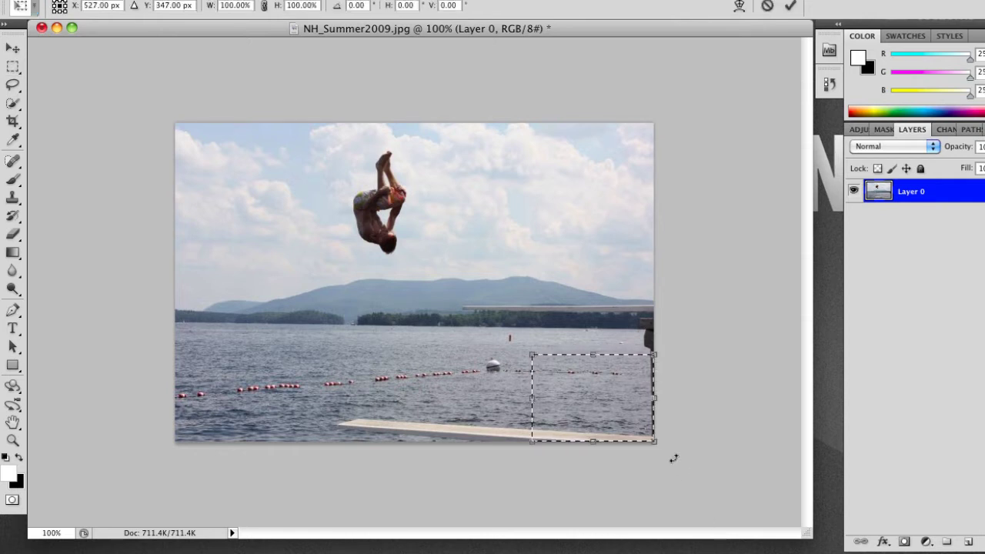
right_click(631, 419)
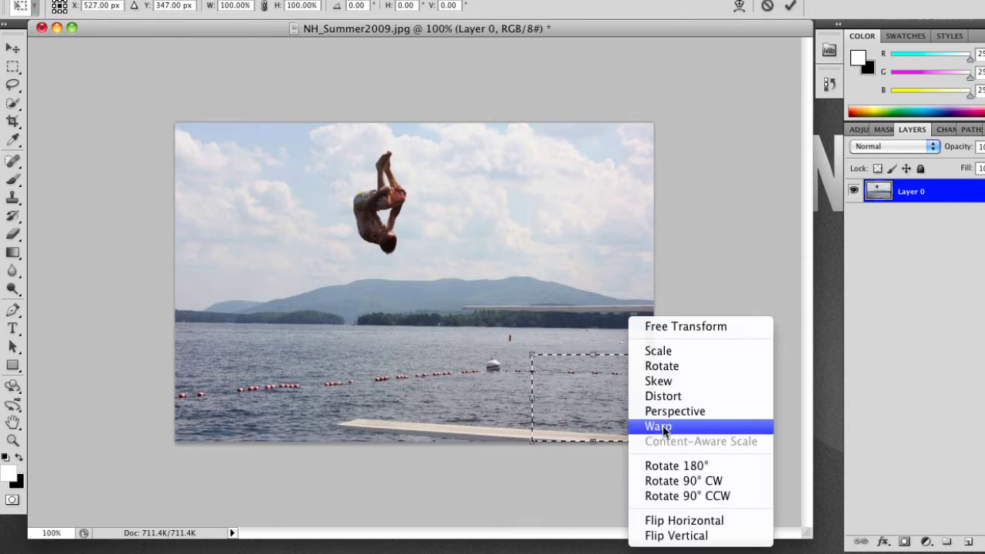
click(660, 427)
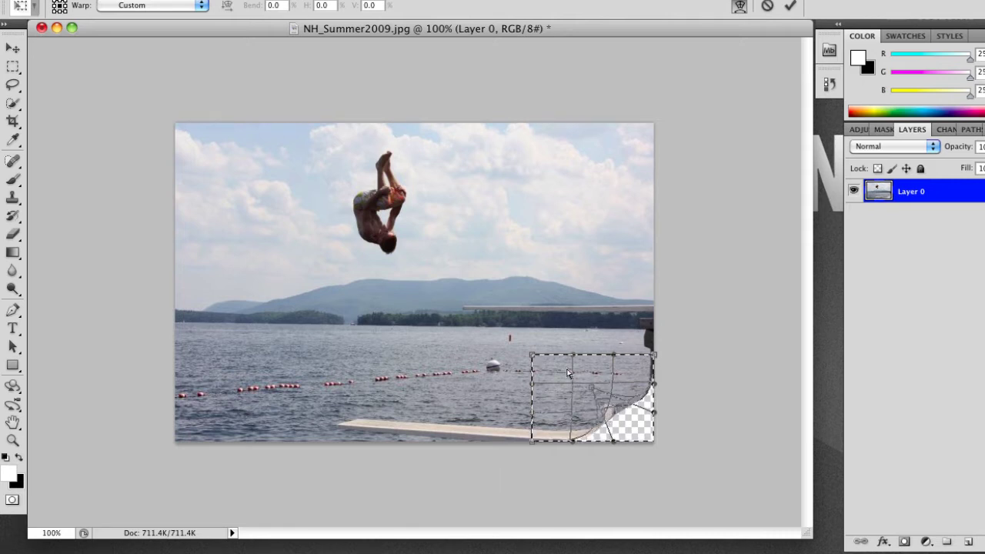
drag(568, 373, 620, 439)
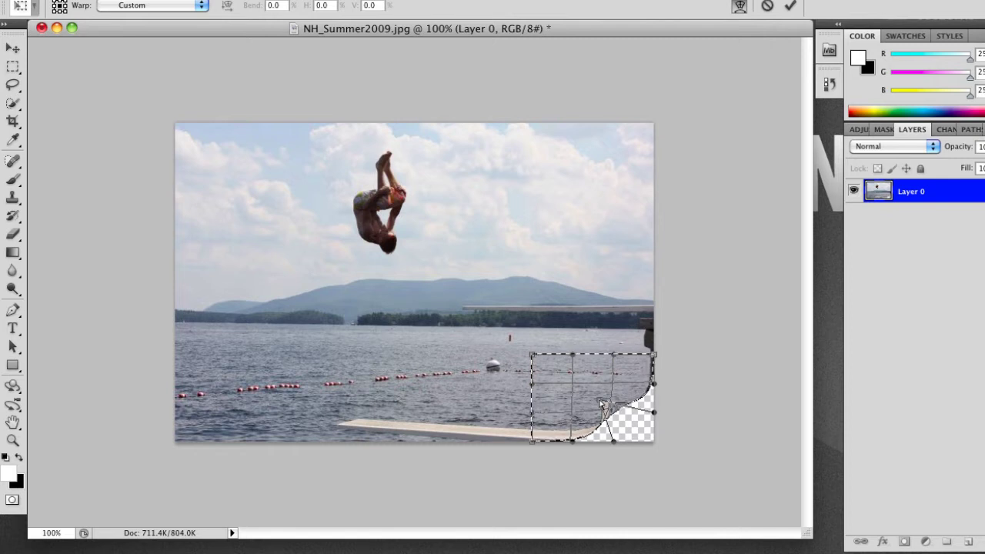
key(Return)
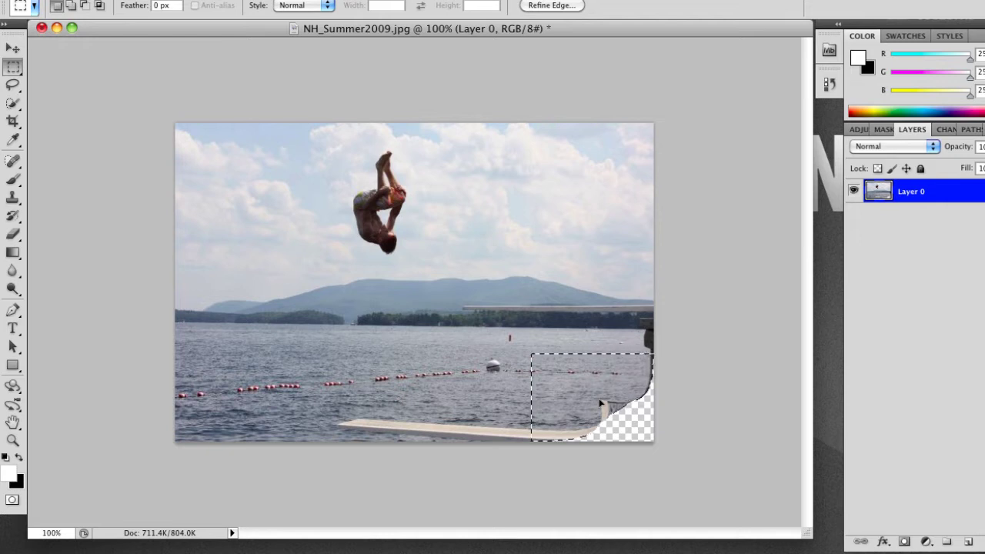
Step: Deselect the corner, choose the Pen Tool, and zoom in on the curled corner
click(601, 404)
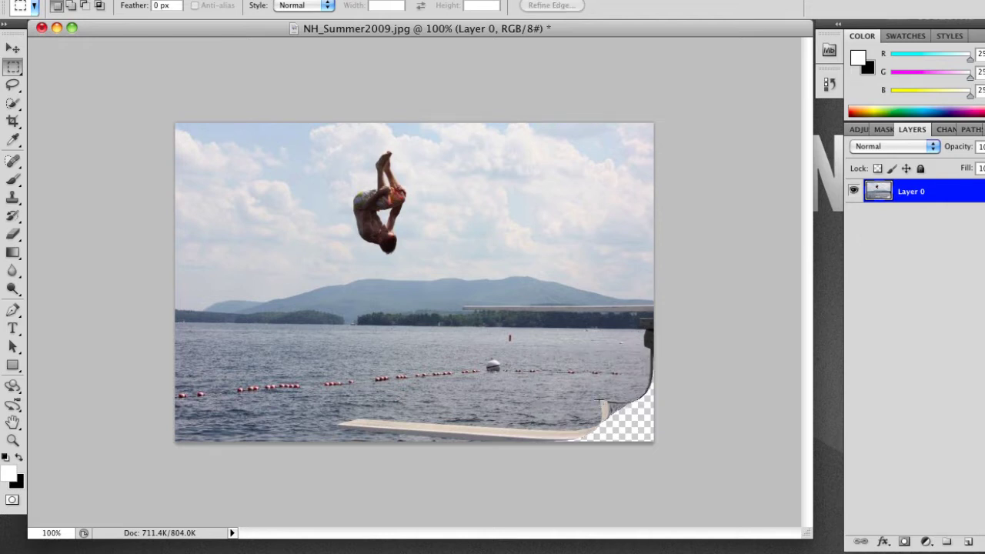
click(12, 311)
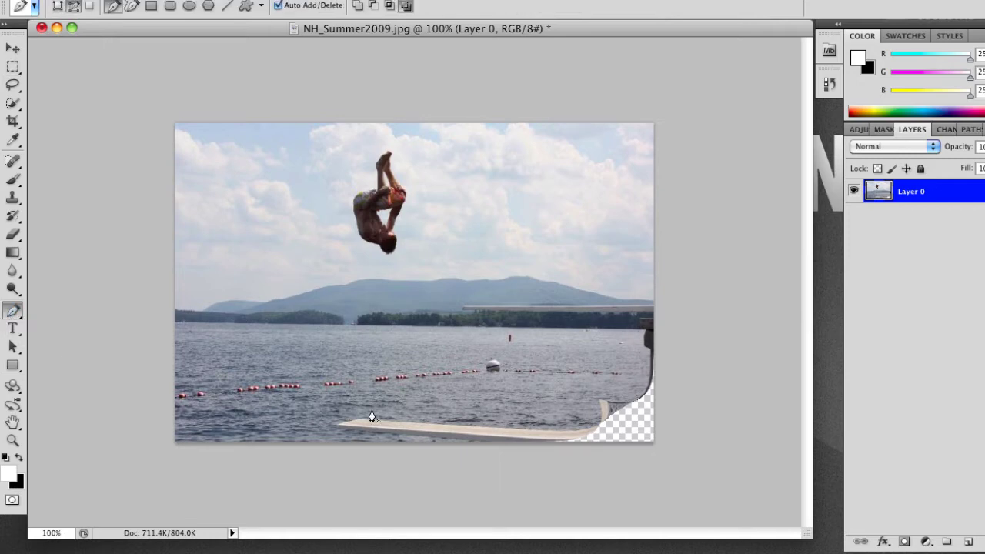
scroll(635, 426, up, 1)
scroll(636, 425, up, 5)
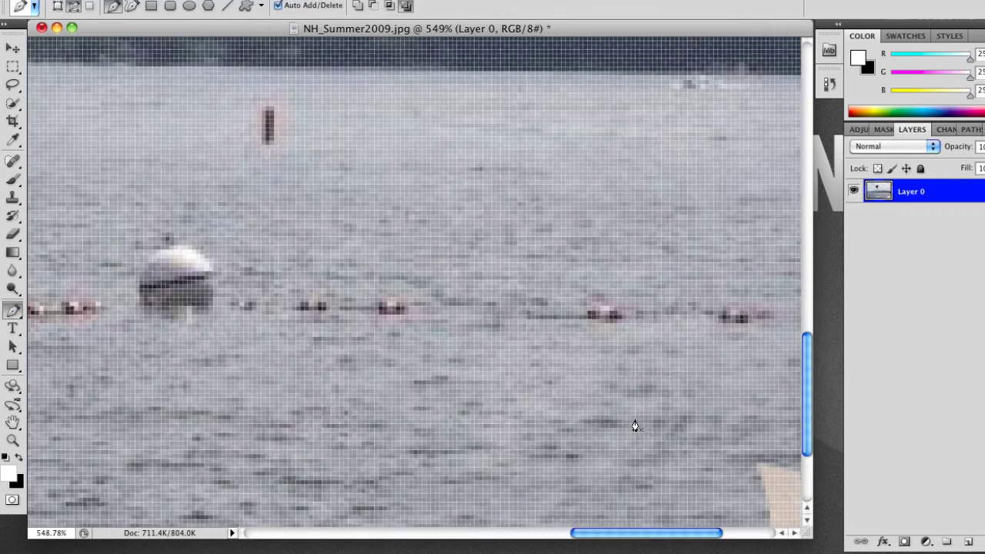
scroll(636, 425, down, 2)
scroll(635, 425, right, 3)
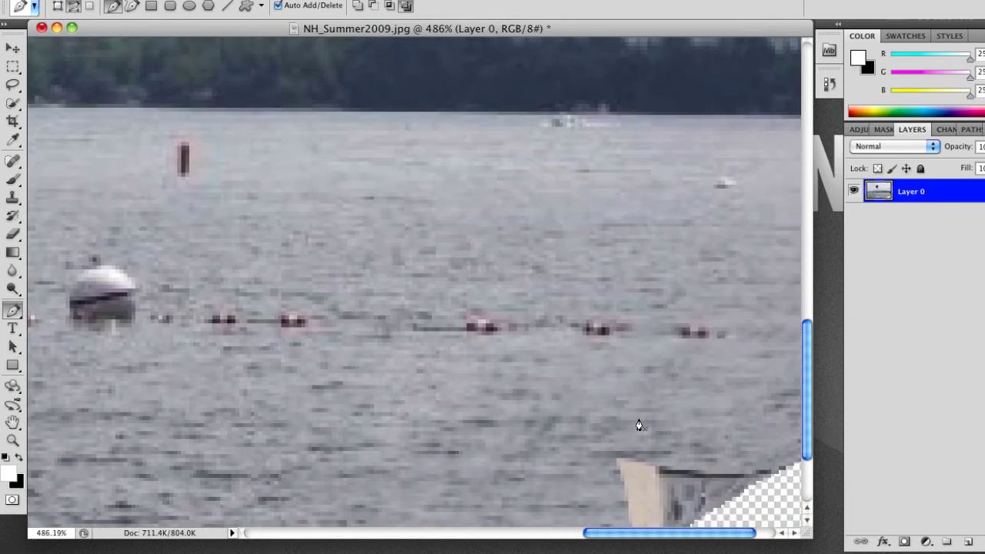
scroll(640, 425, down, 5)
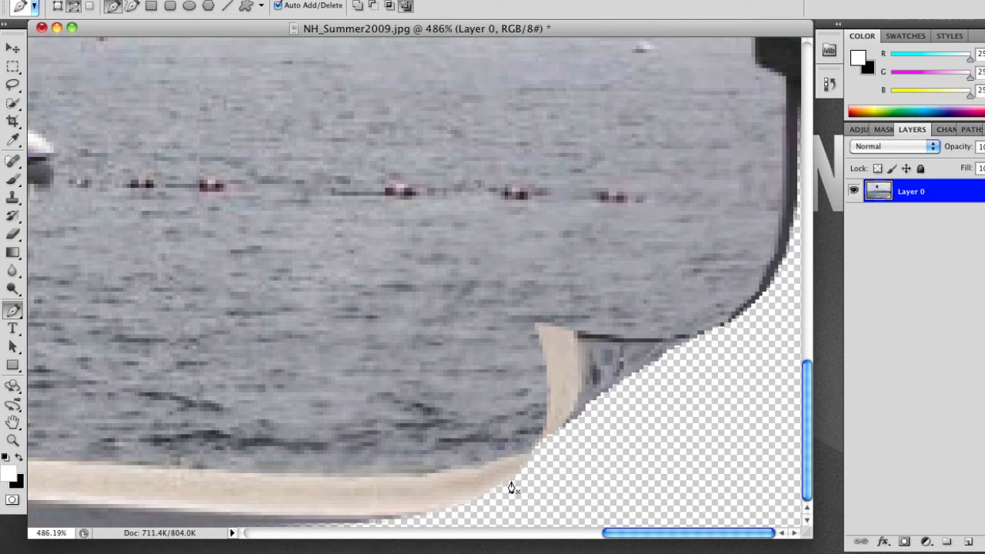
Step: Create empty Layer 1 and trace a closed Pen path around the curled flap's edge
click(510, 482)
click(577, 429)
key(super+alt+shift+n)
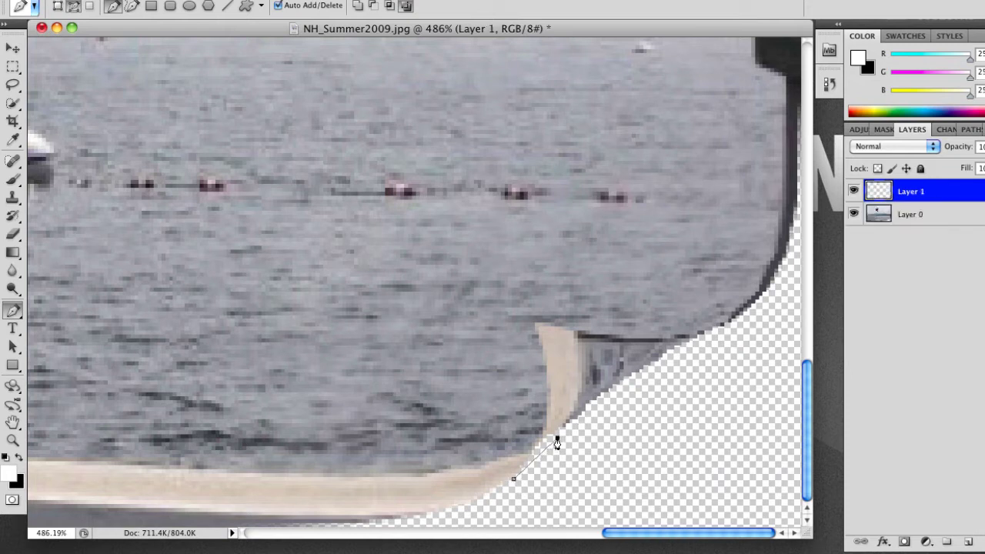
click(557, 437)
click(591, 411)
click(675, 353)
click(724, 326)
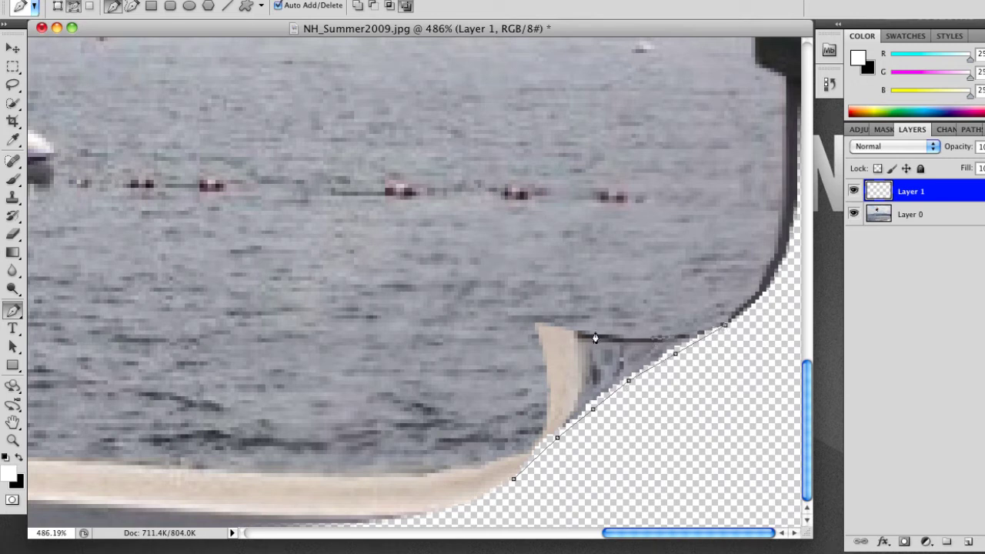
drag(513, 479, 466, 533)
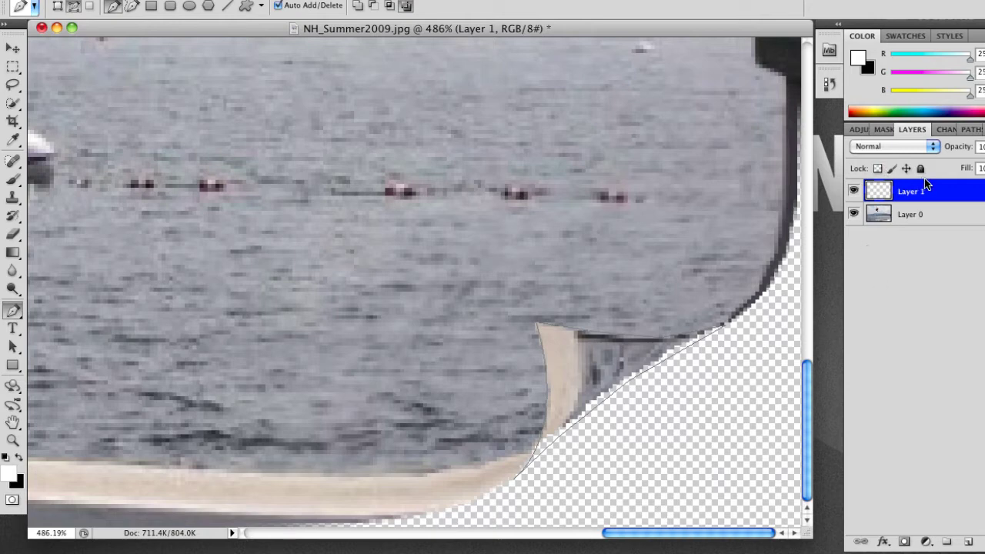
Step: Turn the traced flap path into a selection
right_click(585, 368)
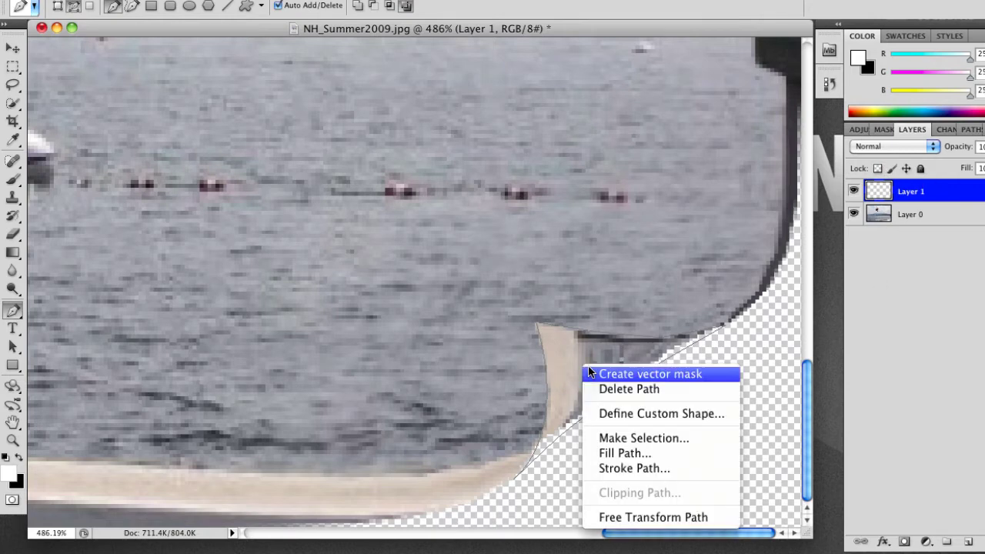
click(648, 437)
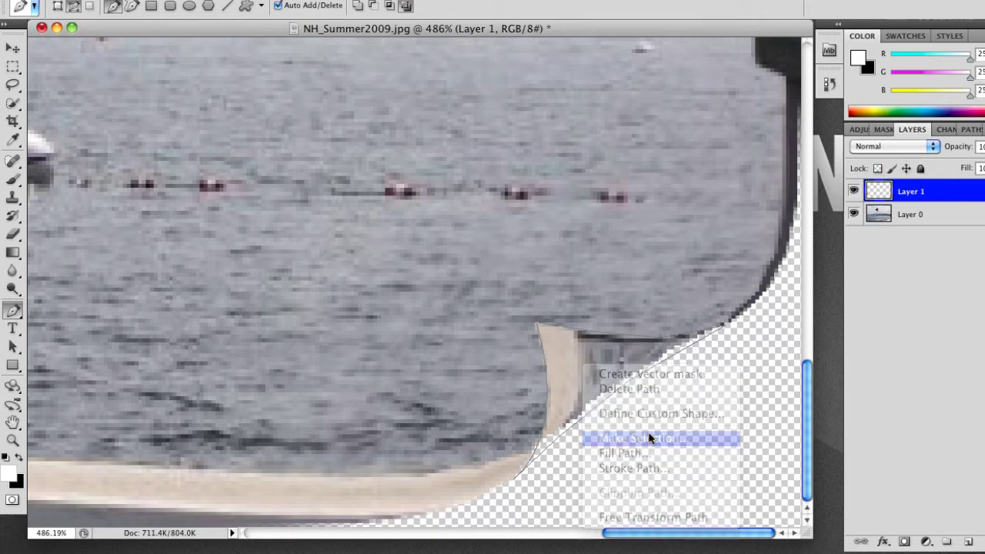
click(608, 176)
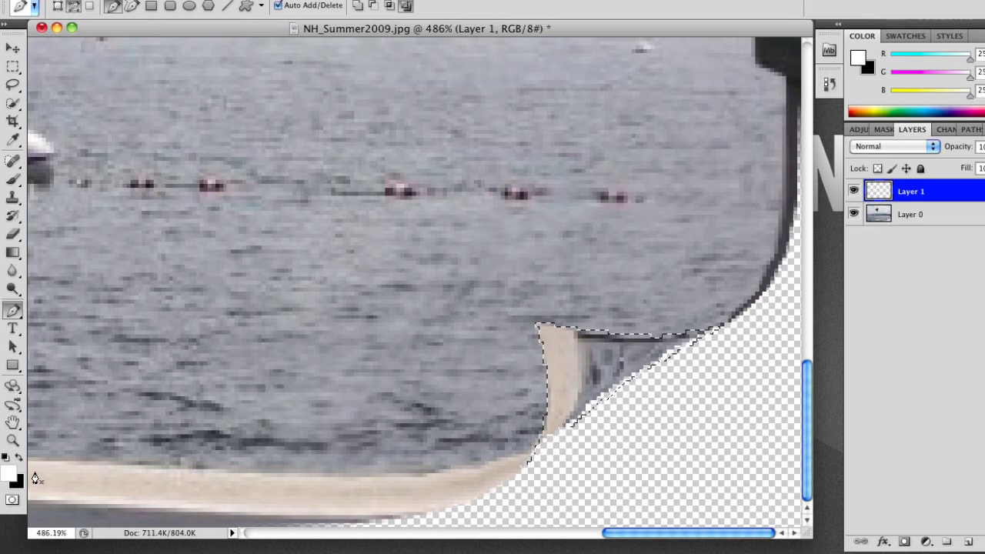
Step: Fill the flap selection with white, deselect it, and view the photo at 100%
key(alt+BackSpace)
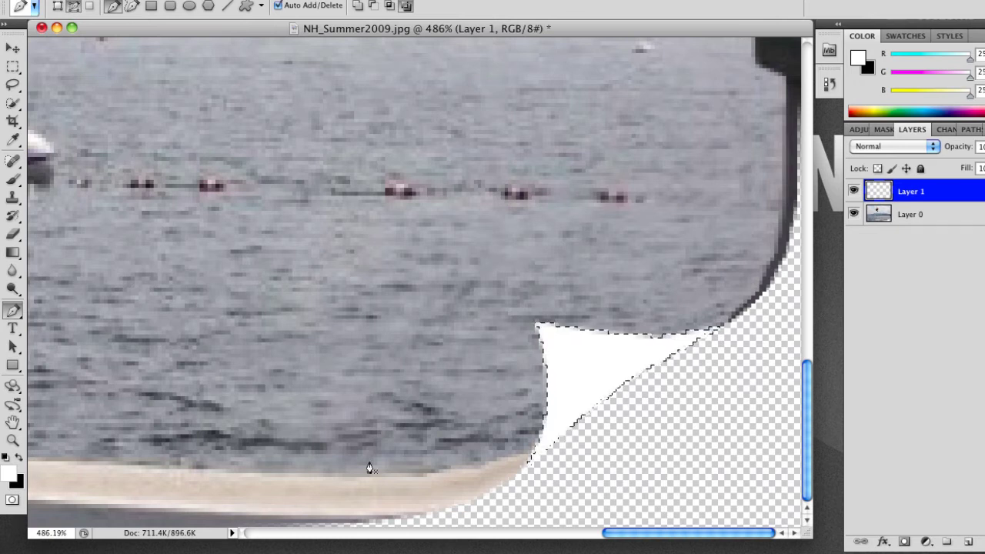
click(880, 374)
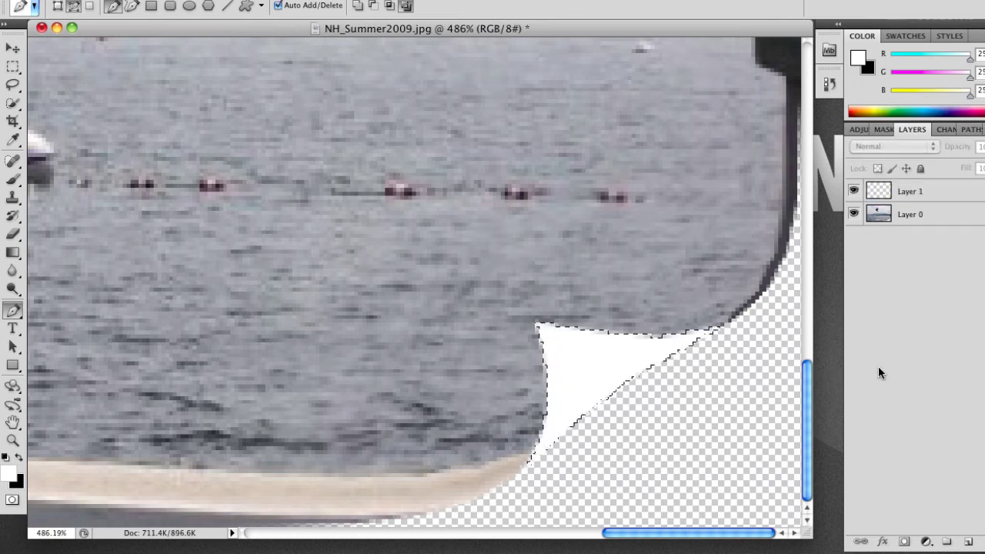
key(super+d)
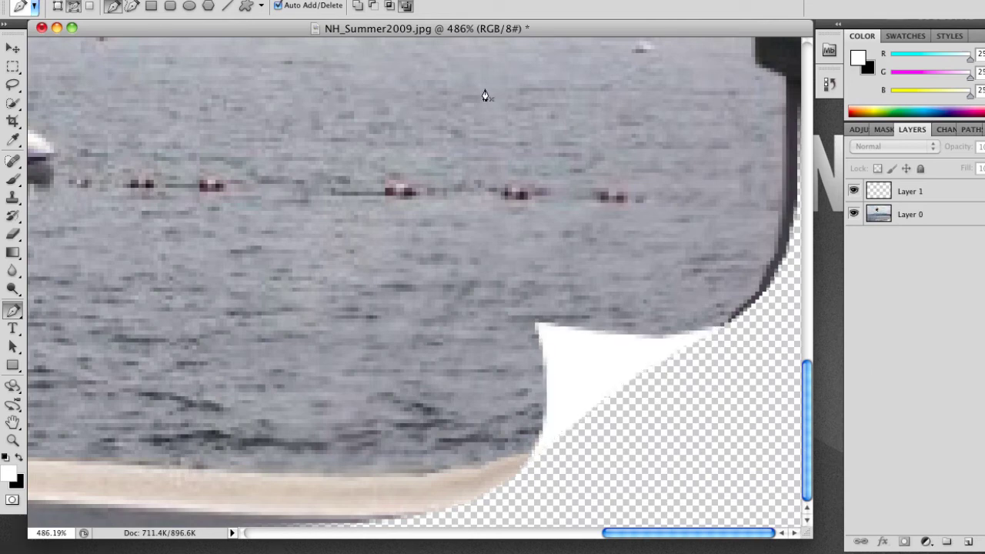
key(super+1)
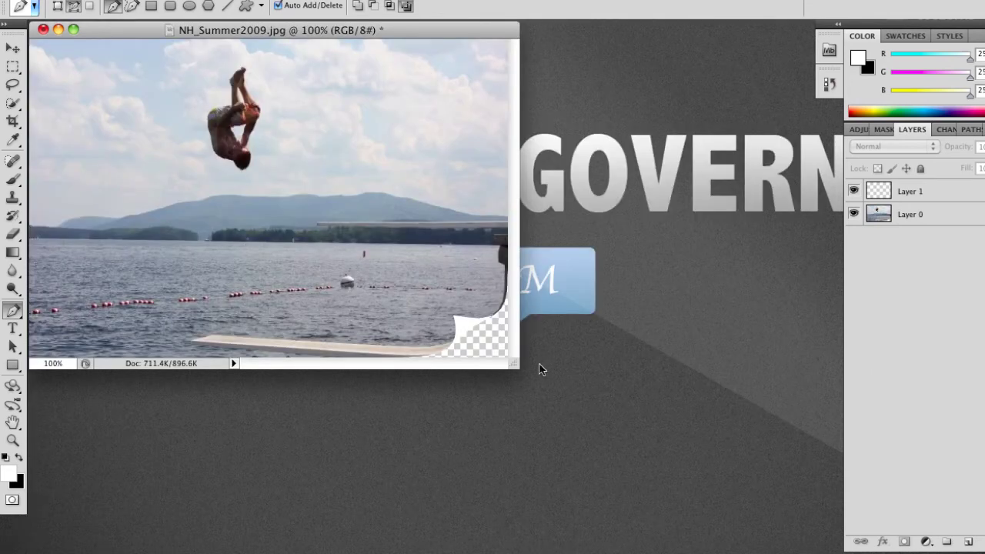
Step: Enlarge the document window and open the Layer Style dialog for Layer 1
drag(523, 369, 800, 525)
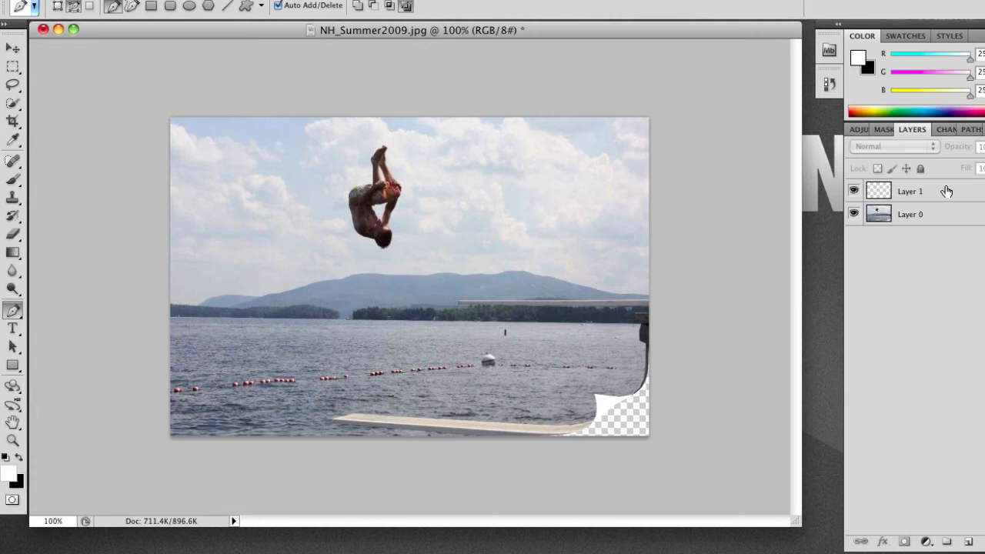
double_click(946, 190)
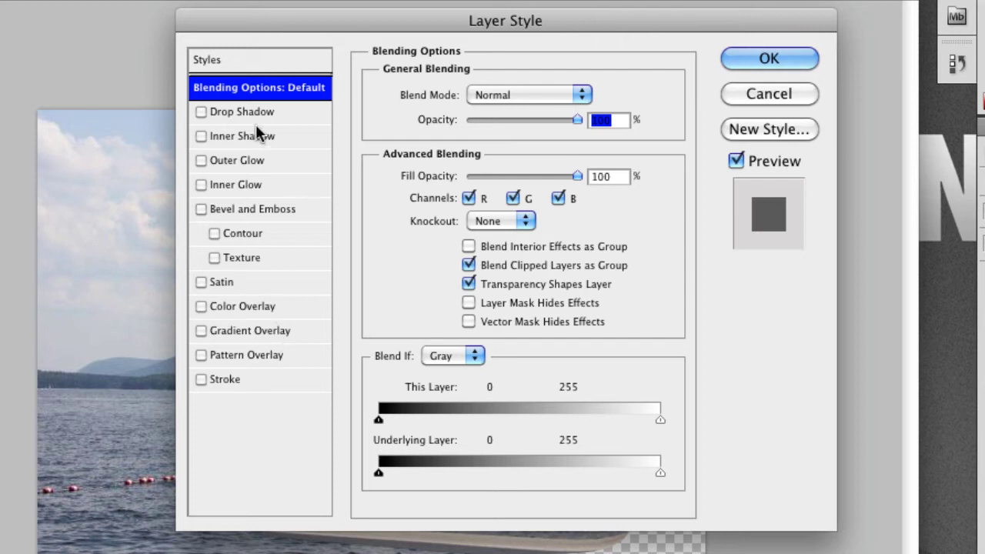
Step: Add a black-to-white Gradient Overlay at 57% opacity and 128° angle to the flap
click(266, 330)
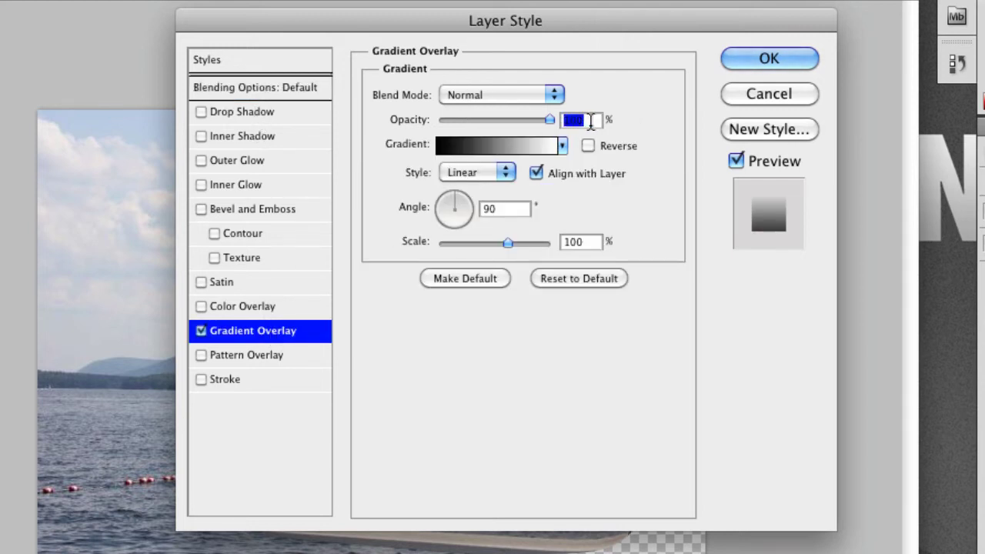
text(57)
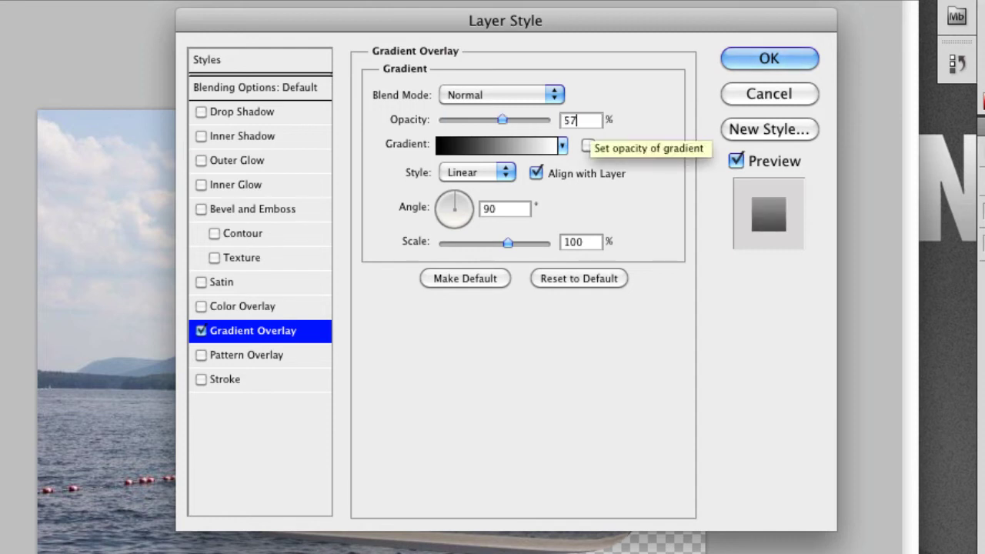
double_click(502, 210)
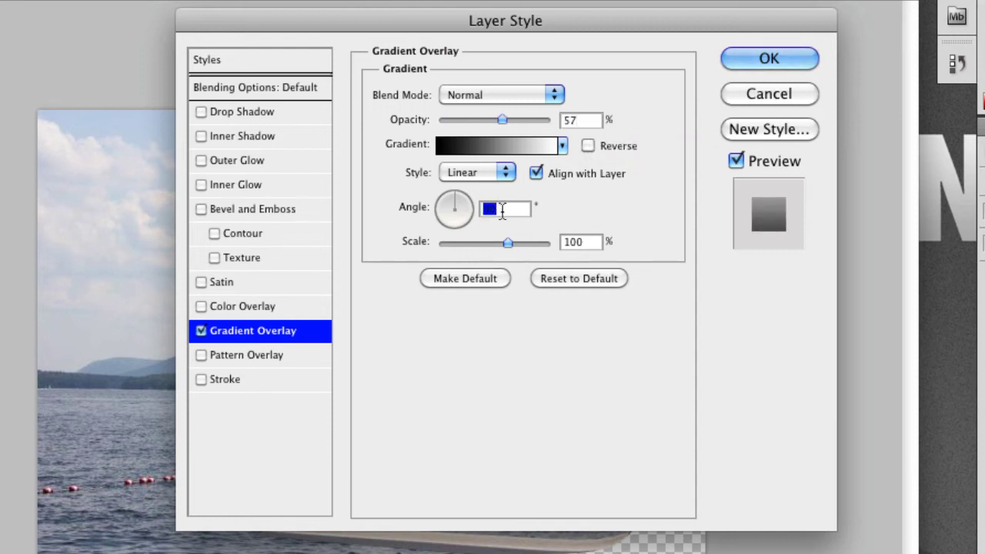
text(128)
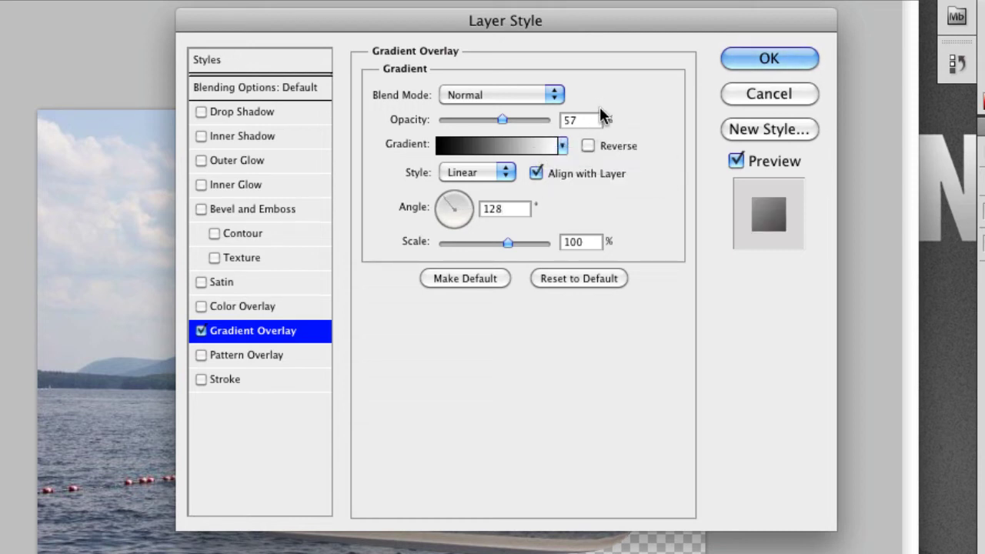
click(744, 58)
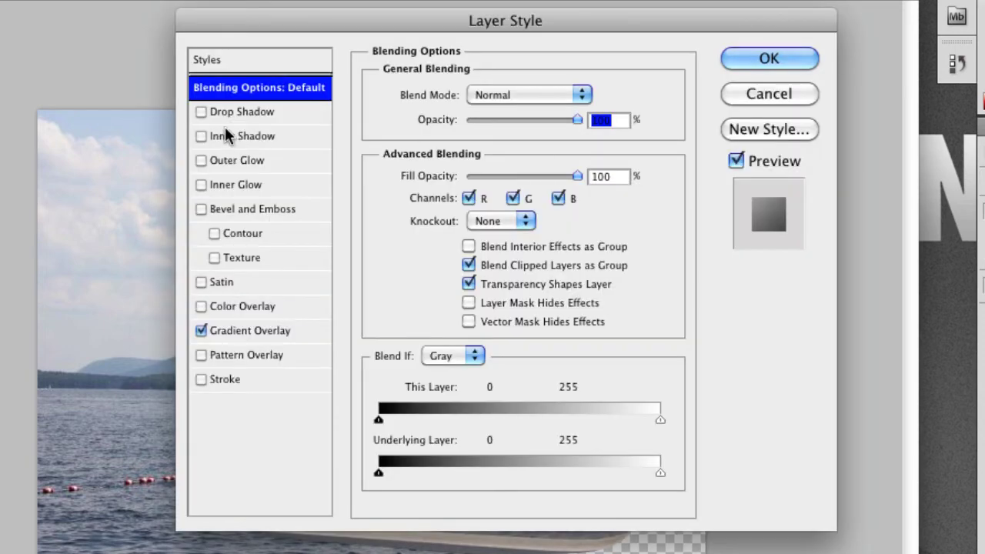
Step: Give the flap a Drop Shadow with 46% opacity, -42° angle and 24 px size
click(260, 112)
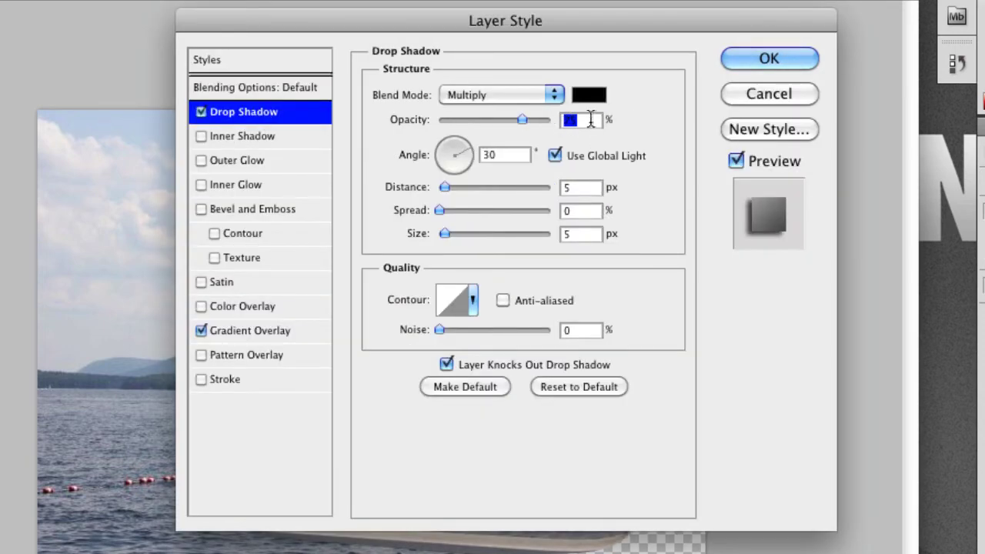
text(46)
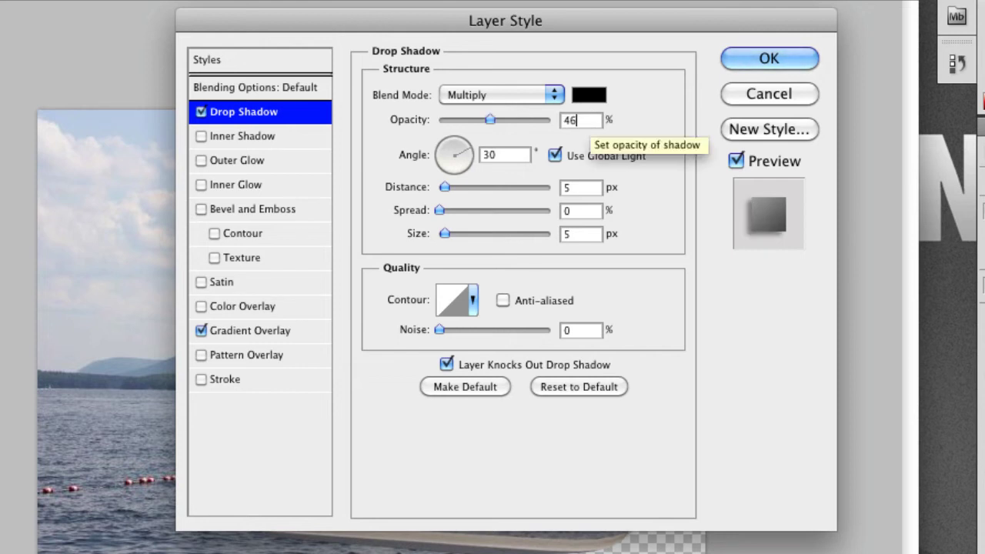
double_click(510, 155)
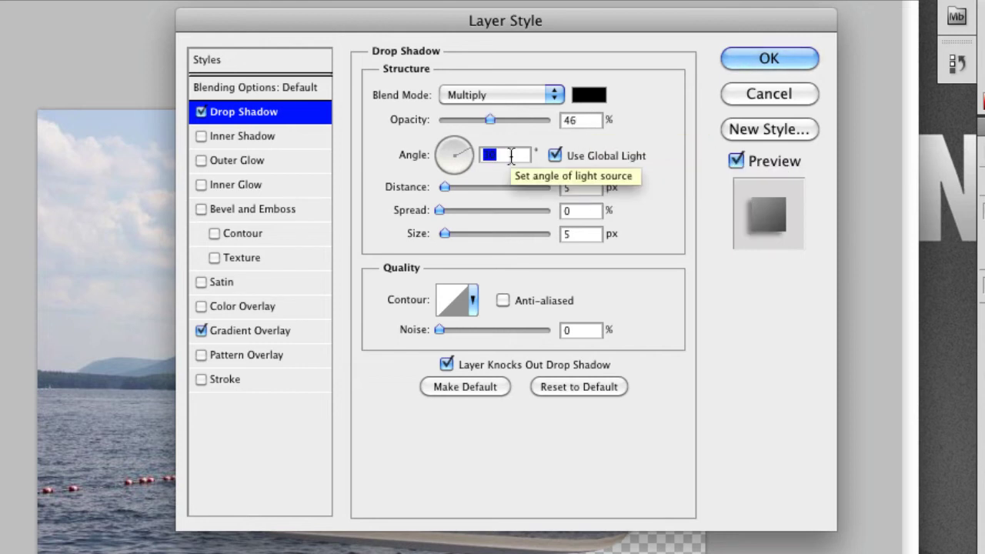
text(-42)
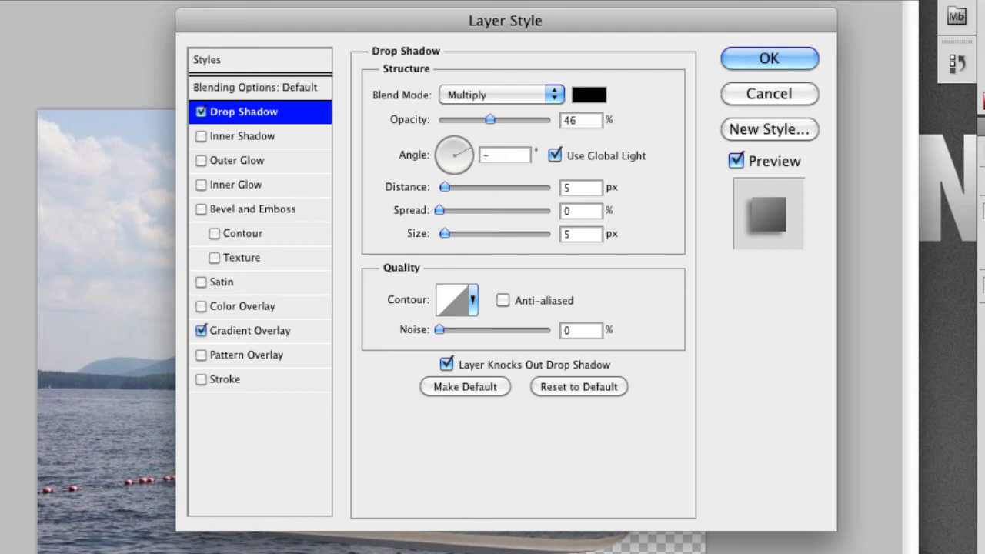
double_click(584, 235)
text(24)
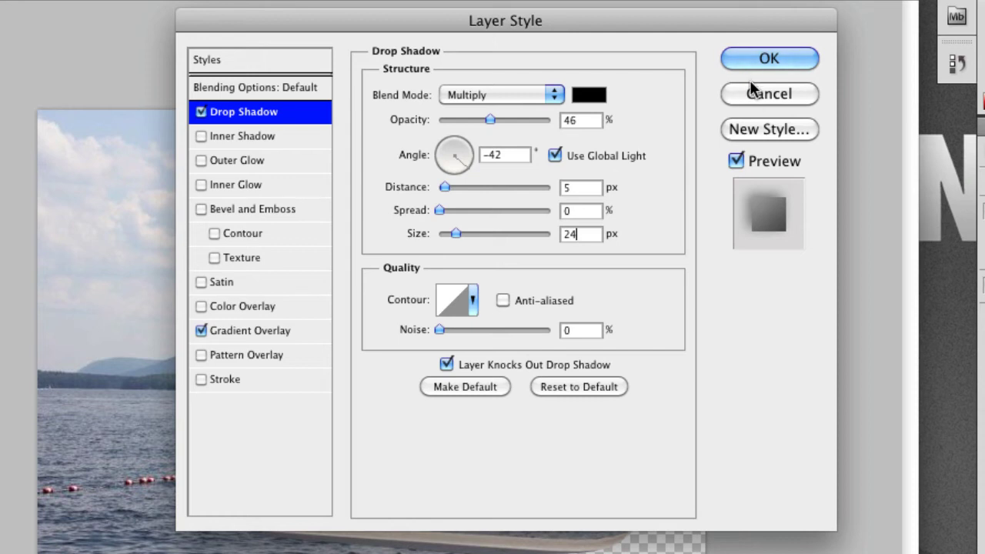
click(754, 58)
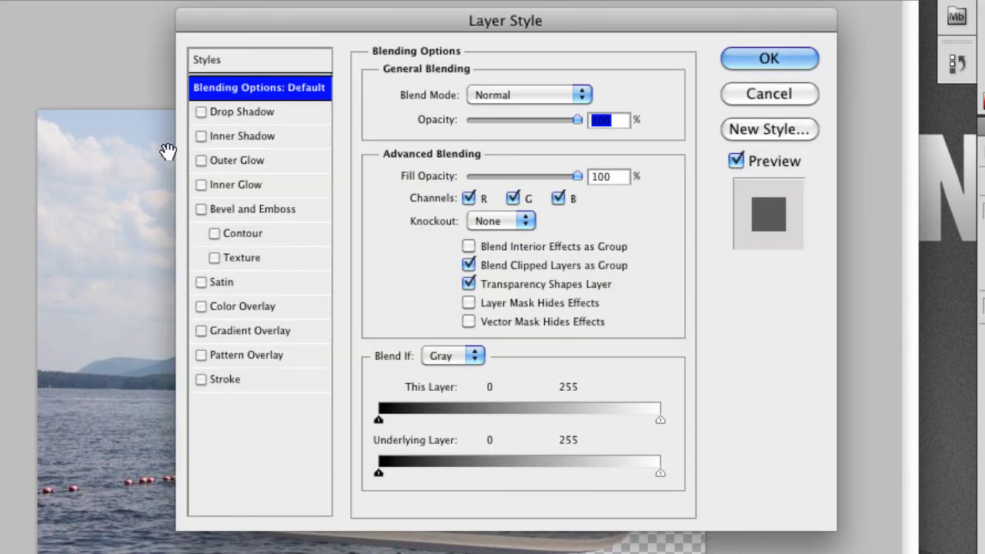
Step: Turn on a Drop Shadow at 48% opacity with a 100 px size
click(220, 111)
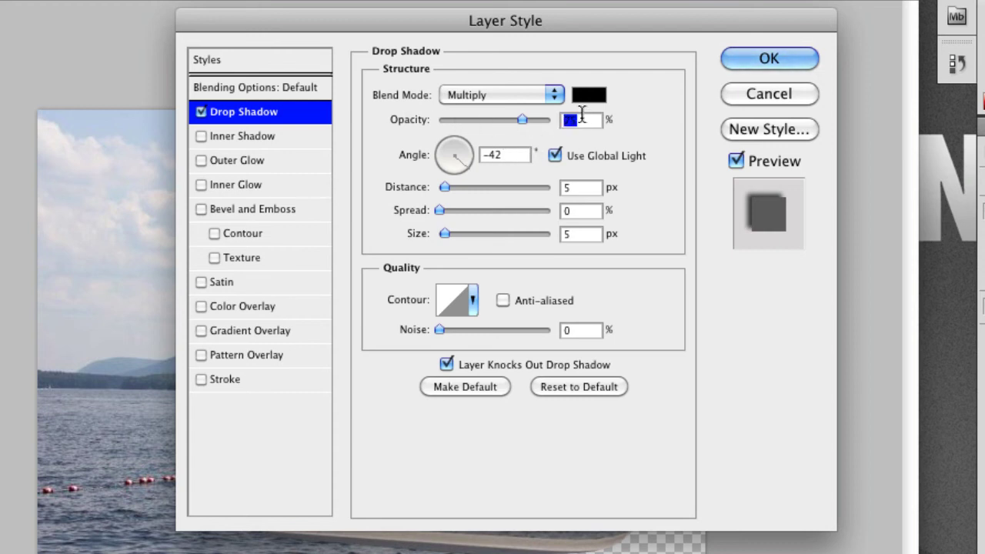
text(48)
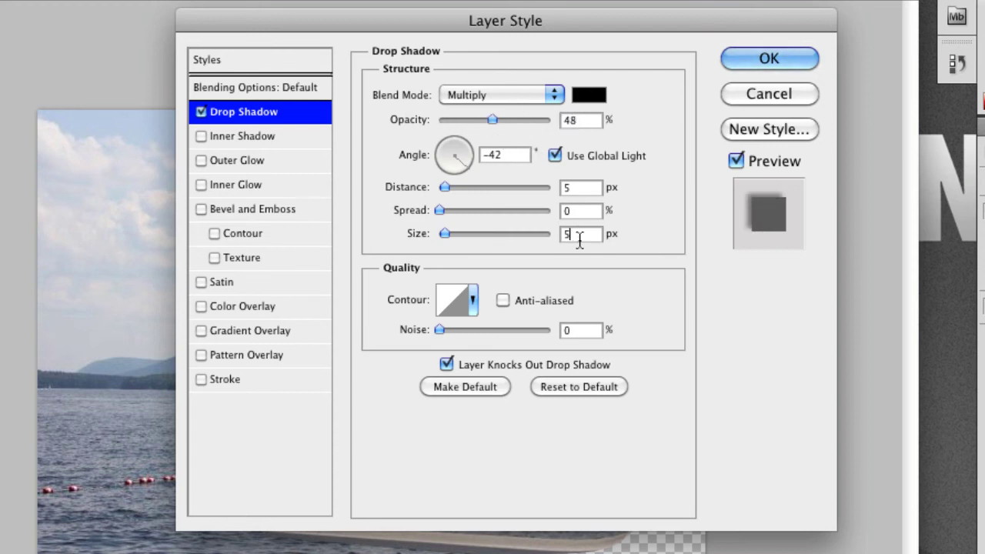
double_click(581, 230)
text(100)
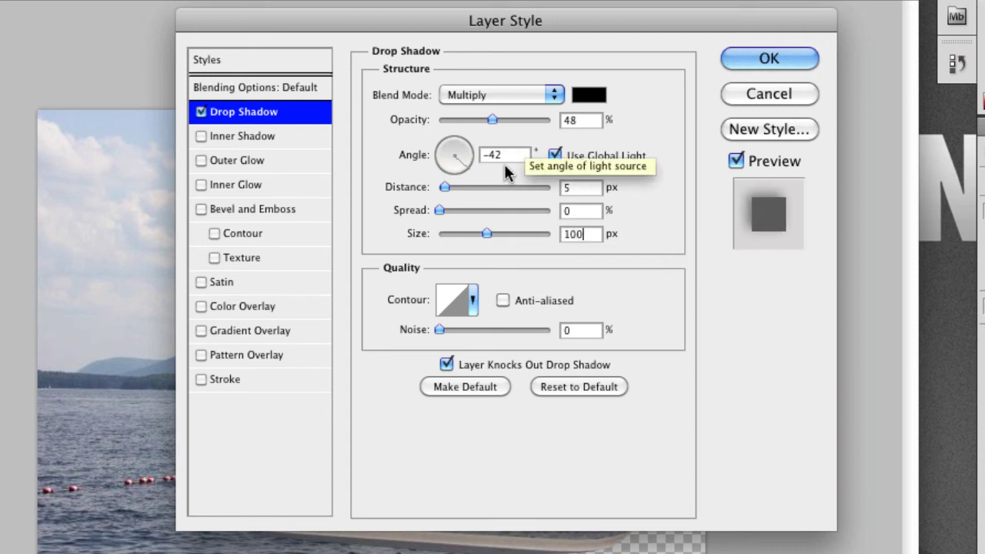
click(782, 59)
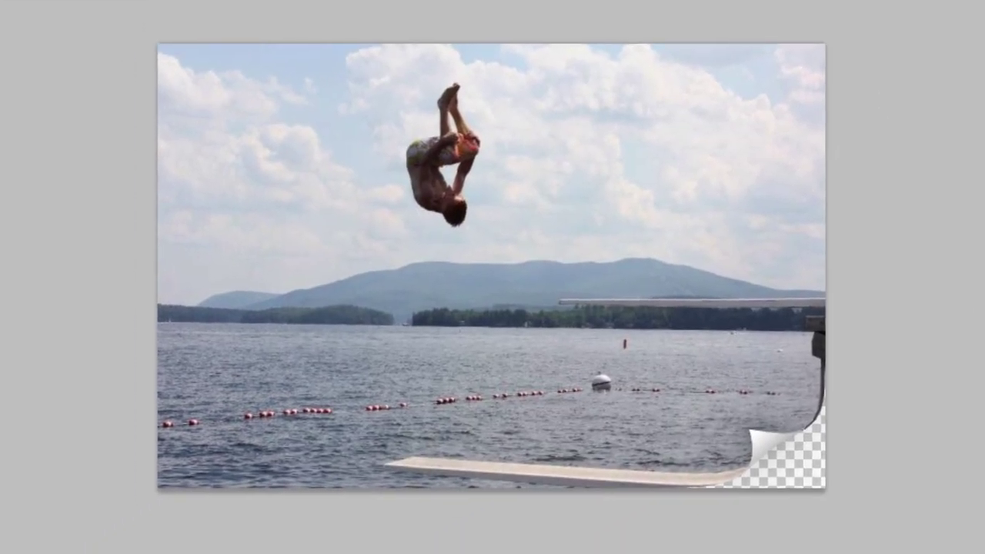